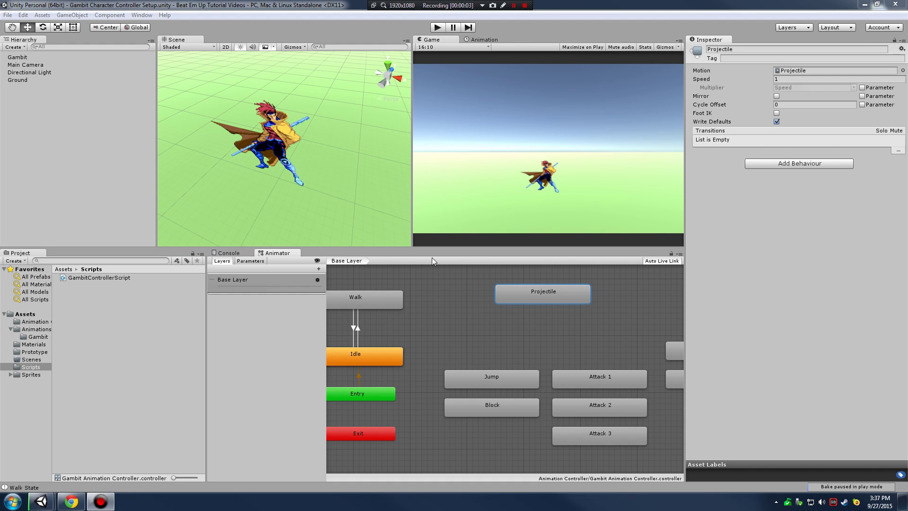
# Step: Move the Jump and Block states together to the left, below Any State and Exit
pyautogui.moveTo(481, 338); pyautogui.dragTo(487, 320, button='middle')
pyautogui.moveTo(413, 331); pyautogui.dragTo(448, 326, button='middle')
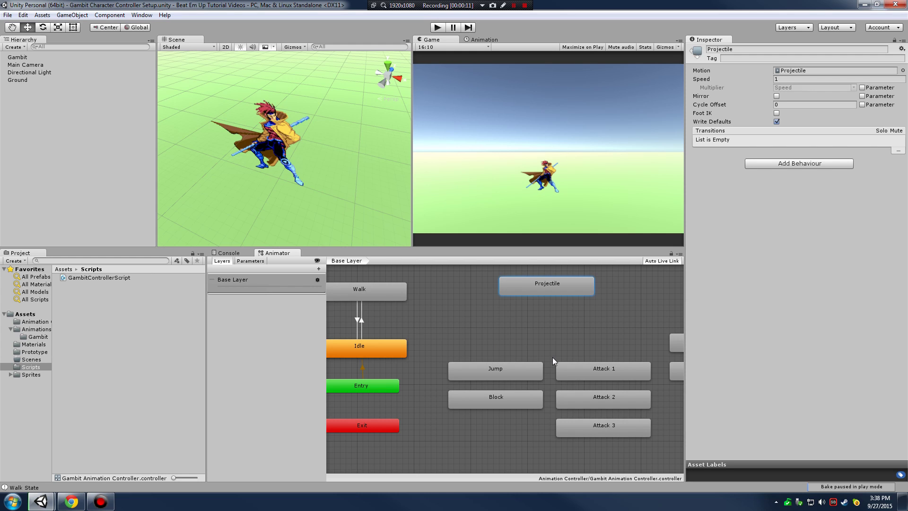
pyautogui.moveTo(530, 353); pyautogui.dragTo(543, 340, button='middle')
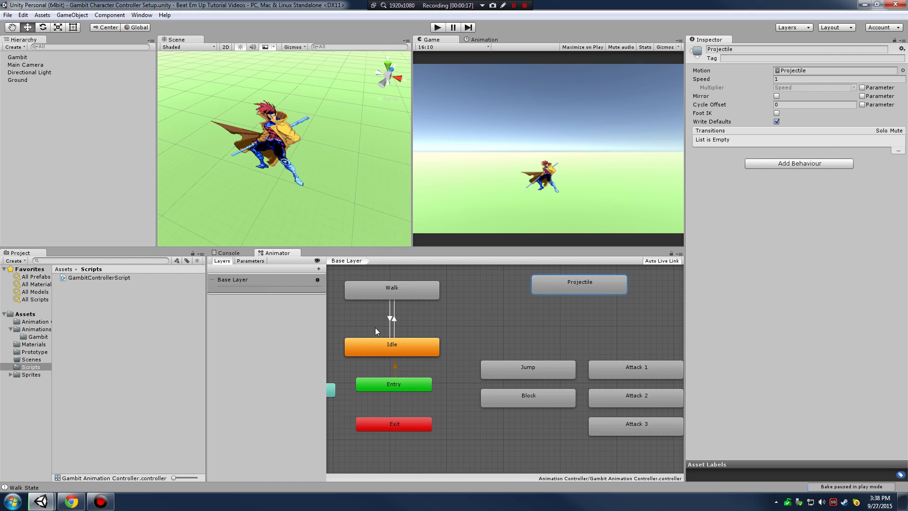
pyautogui.click(389, 318)
pyautogui.click(452, 344)
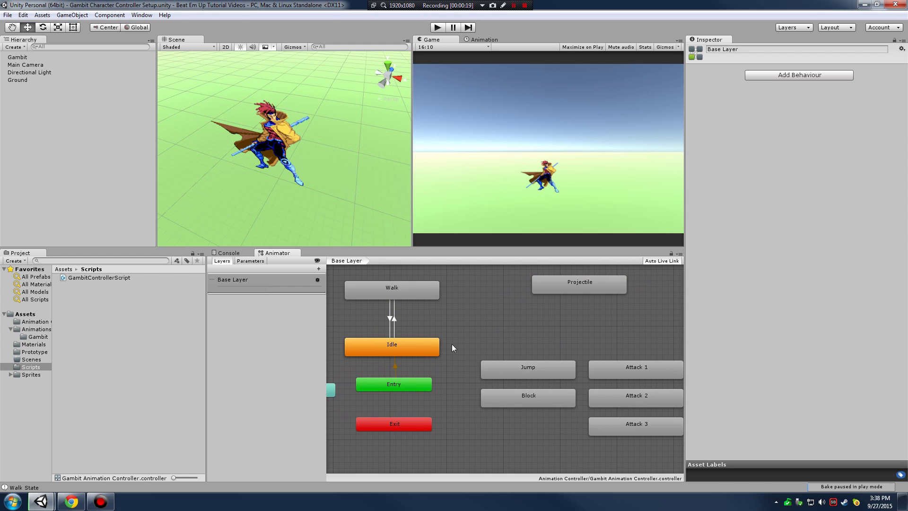
pyautogui.moveTo(575, 347); pyautogui.dragTo(543, 320, button='middle')
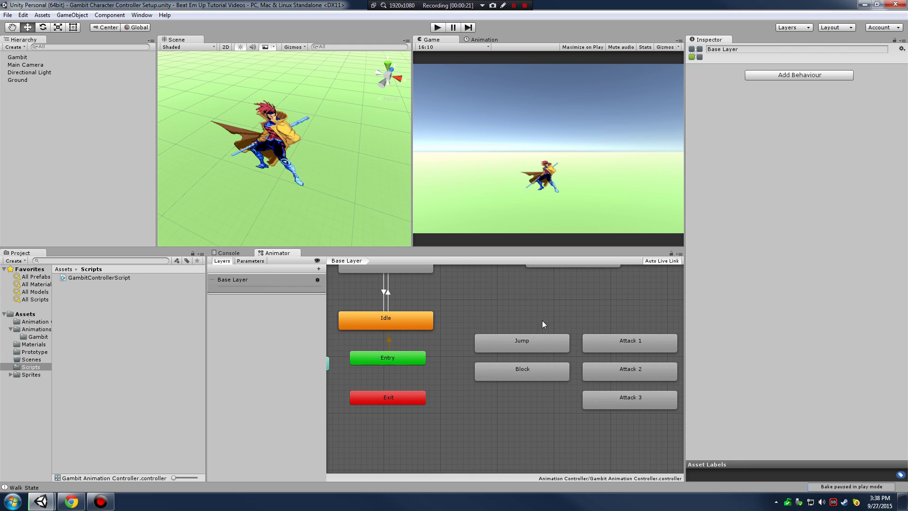
pyautogui.moveTo(482, 327); pyautogui.dragTo(553, 418)
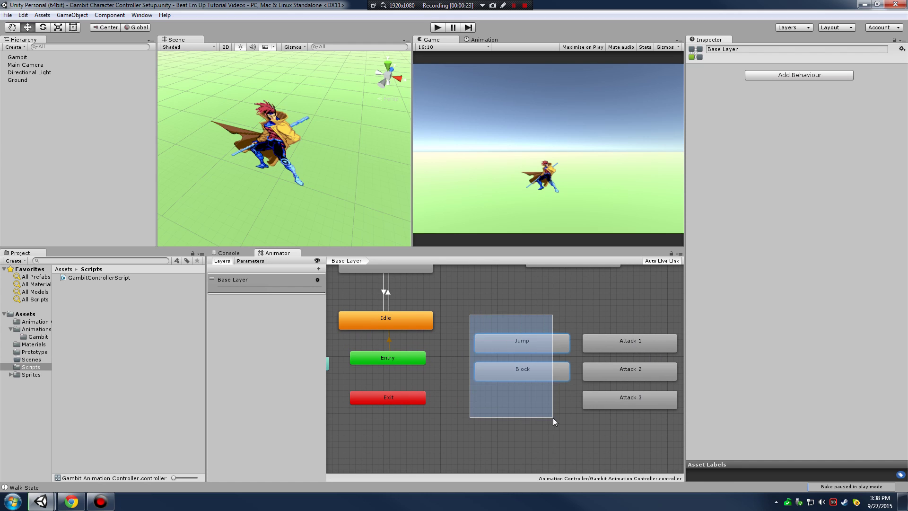
pyautogui.moveTo(520, 350); pyautogui.dragTo(427, 409)
pyautogui.press('f')
pyautogui.moveTo(537, 371); pyautogui.dragTo(386, 378)
pyautogui.moveTo(575, 322); pyautogui.dragTo(509, 380, button='middle')
# Step: Place the Projectile state directly below Block
pyautogui.click(576, 291)
pyautogui.moveTo(576, 290); pyautogui.dragTo(503, 378)
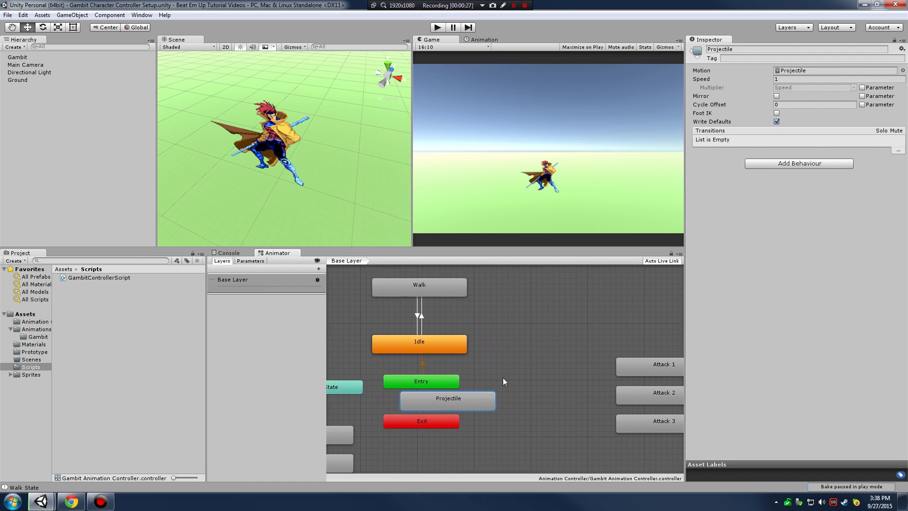
pyautogui.moveTo(503, 378); pyautogui.dragTo(552, 359, button='middle')
pyautogui.moveTo(553, 335); pyautogui.dragTo(469, 405)
# Step: Stack Hurt and Fall below Projectile, then refocus the graph on Idle and the attacks
pyautogui.moveTo(468, 405); pyautogui.dragTo(594, 309, button='middle')
pyautogui.moveTo(590, 284); pyautogui.dragTo(655, 371)
pyautogui.moveTo(583, 321); pyautogui.dragTo(364, 438)
pyautogui.moveTo(374, 379); pyautogui.dragTo(648, 352, button='middle')
pyautogui.moveTo(648, 353); pyautogui.dragTo(424, 419)
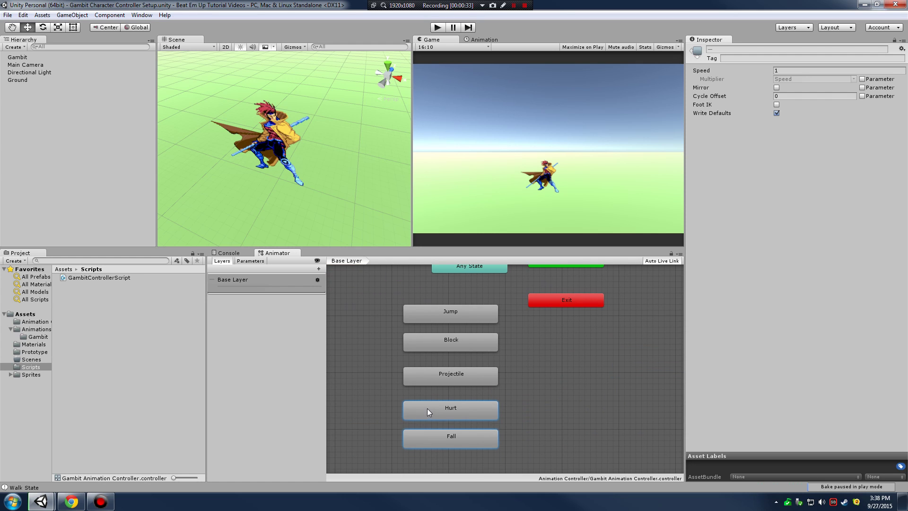
pyautogui.press('a')
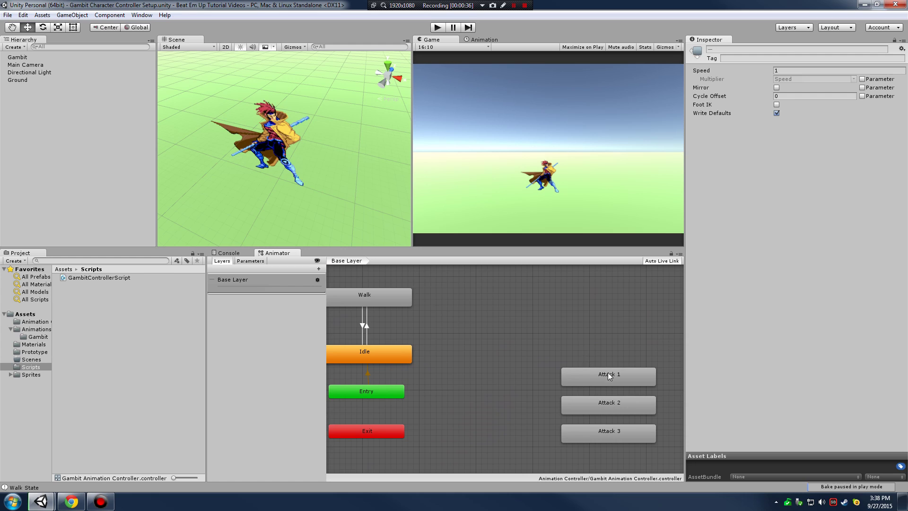
# Step: Bring Attack 1, Attack 2 and Attack 3 in close to Idle, one below another
pyautogui.moveTo(513, 373); pyautogui.dragTo(523, 372, button='middle')
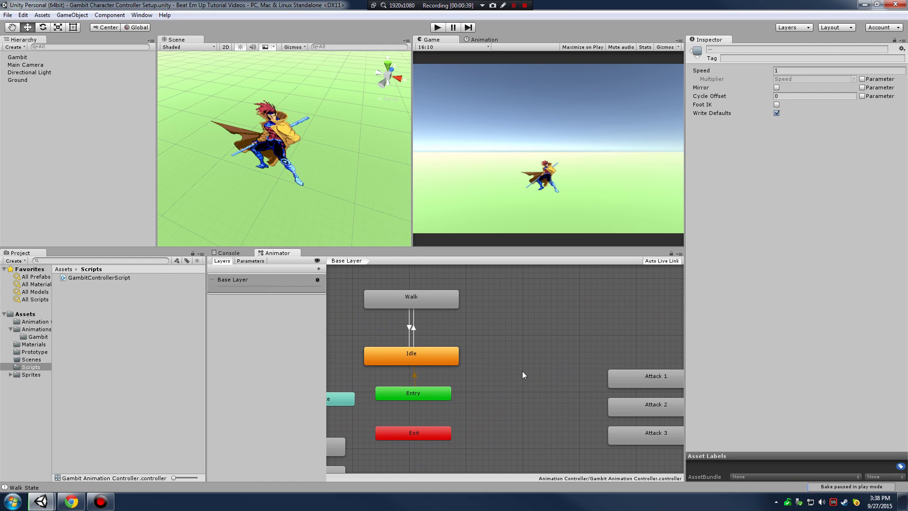
pyautogui.moveTo(650, 378); pyautogui.dragTo(553, 333)
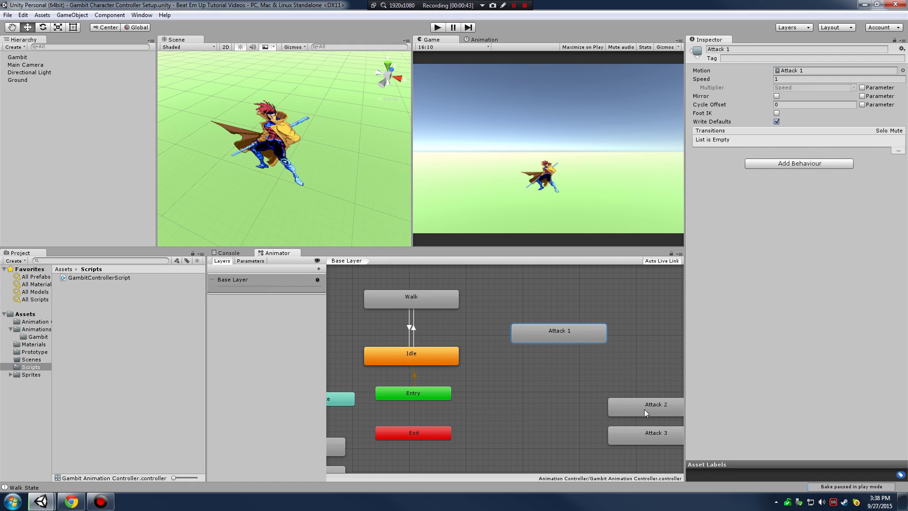
pyautogui.moveTo(644, 413); pyautogui.dragTo(569, 362)
pyautogui.moveTo(645, 430); pyautogui.dragTo(600, 393)
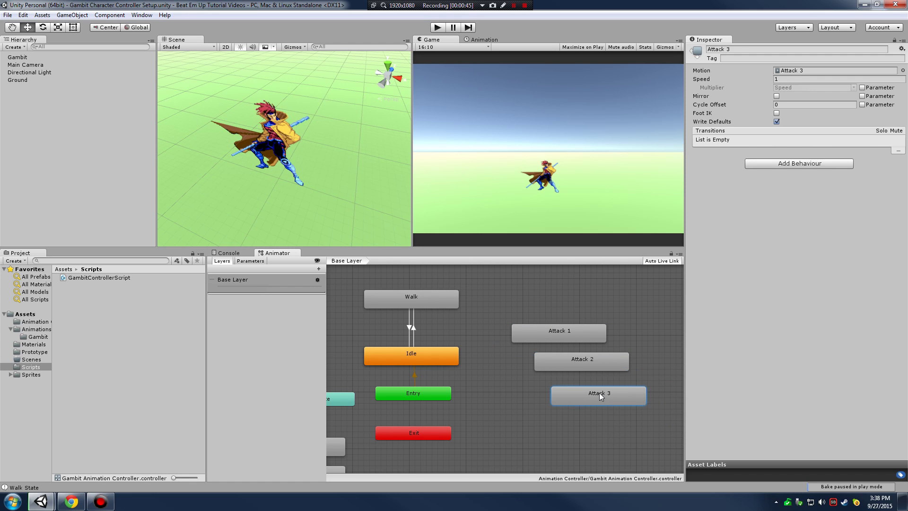
# Step: Shift the three attack states left together and lower Attack 2 and 3 into a staggered column
pyautogui.moveTo(534, 292); pyautogui.dragTo(680, 482)
pyautogui.moveTo(577, 333); pyautogui.dragTo(565, 362)
pyautogui.click(579, 444)
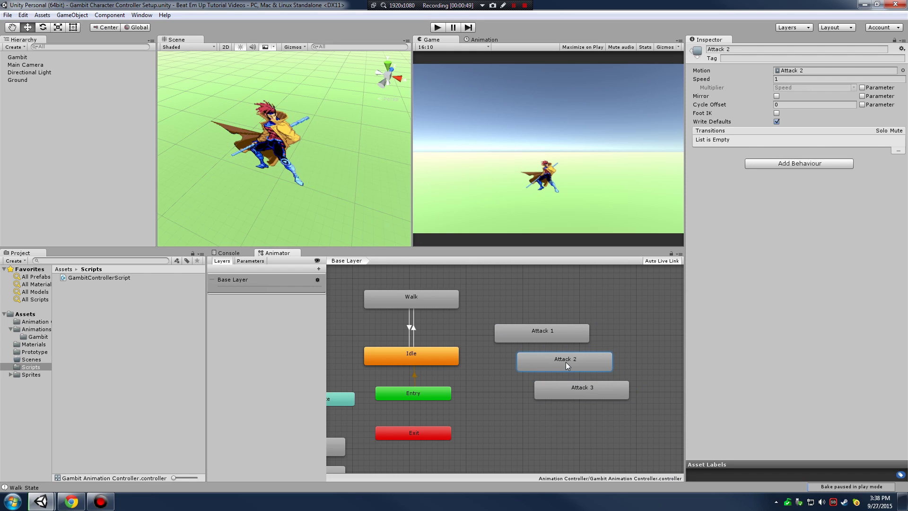
pyautogui.moveTo(591, 390)
pyautogui.mouseDown()
pyautogui.moveTo(590, 408)
pyautogui.moveTo(588, 399)
pyautogui.mouseUp()
pyautogui.click(579, 360)
pyautogui.moveTo(579, 360); pyautogui.dragTo(578, 365)
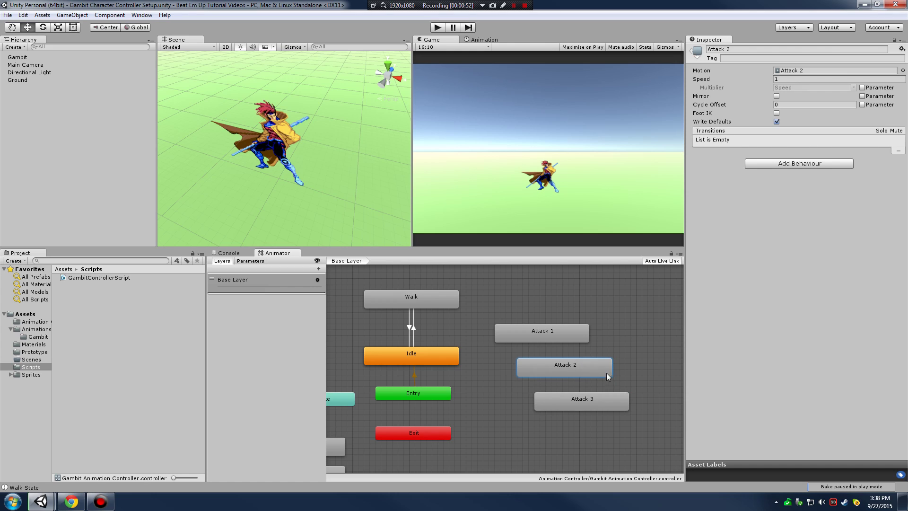
pyautogui.click(642, 348)
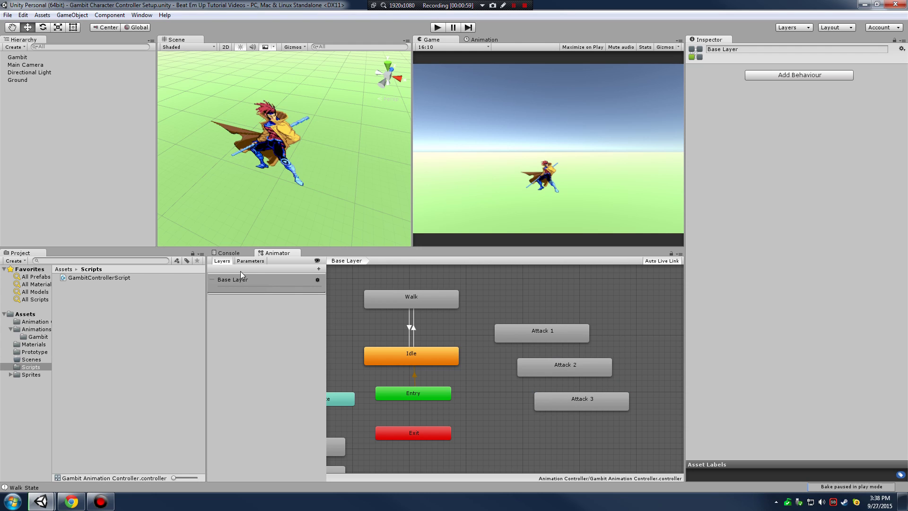
# Step: Add a Bool parameter named 'Attack' to the Animator's Parameters list
pyautogui.click(258, 261)
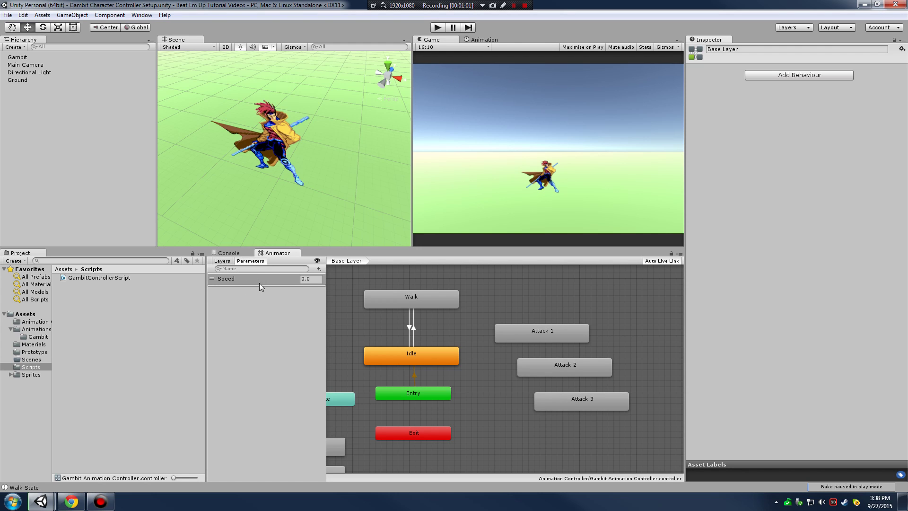
pyautogui.click(321, 269)
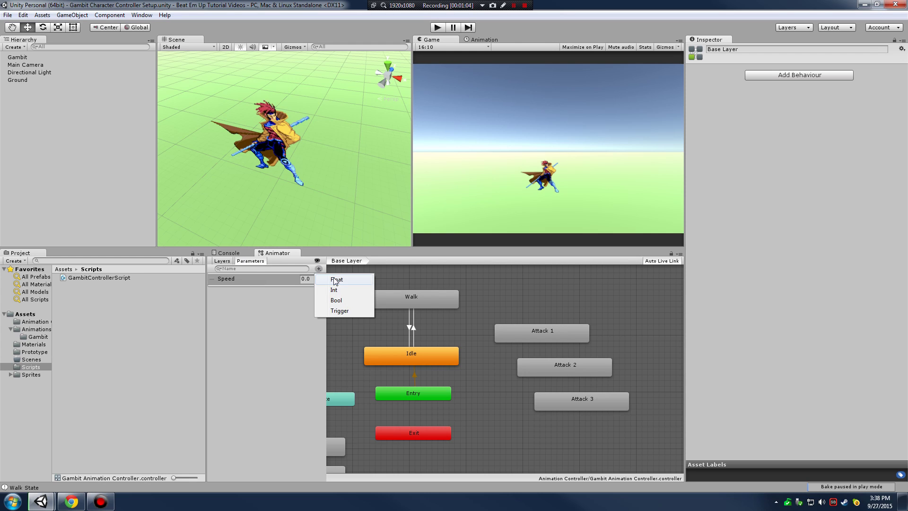
pyautogui.click(344, 300)
pyautogui.write('Attack')
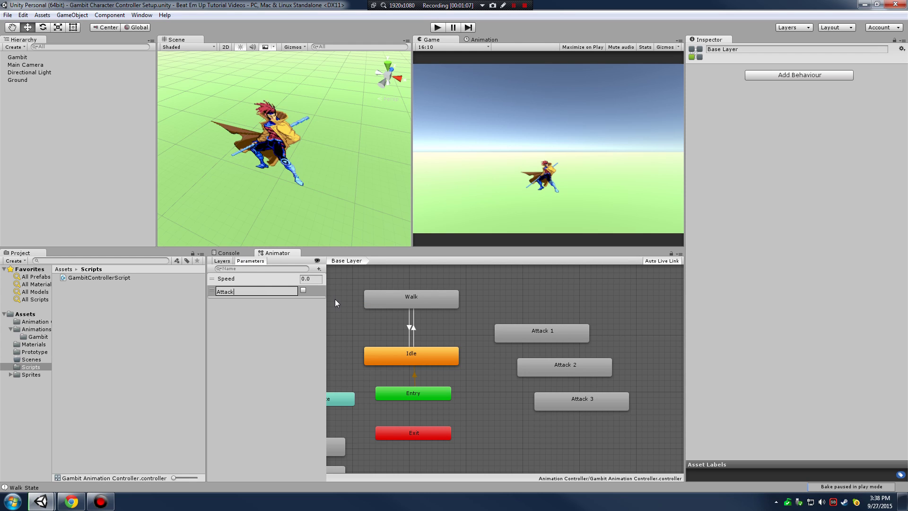
pyautogui.press('Return')
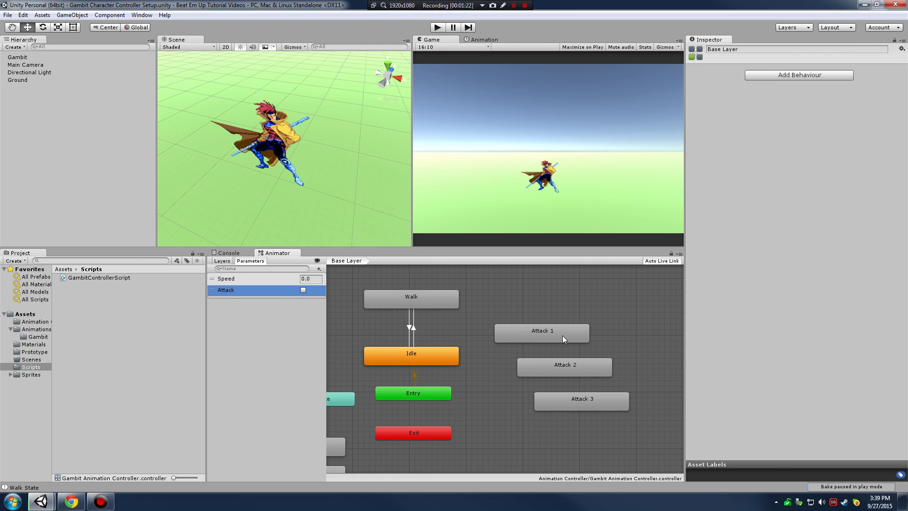
# Step: Create a transition from the Idle state to Attack 1
pyautogui.click(444, 359)
pyautogui.rightClick(443, 358)
pyautogui.click(473, 366)
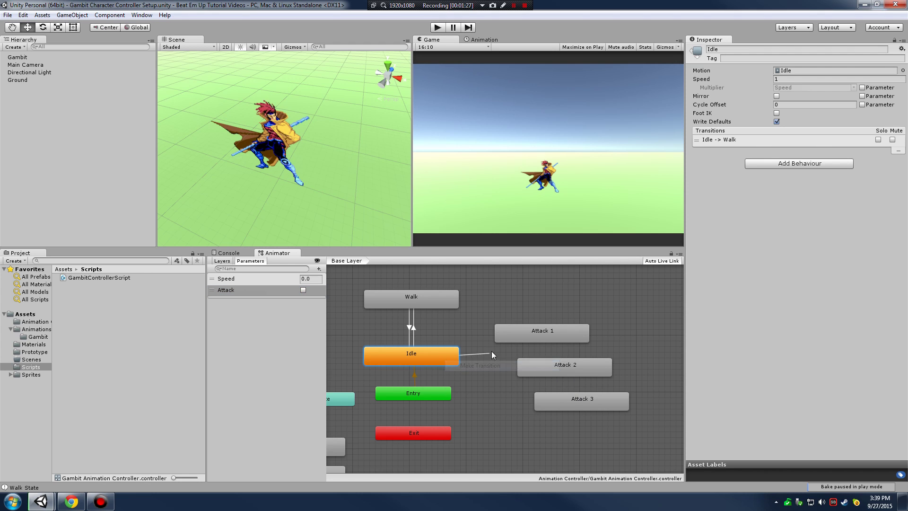
pyautogui.click(504, 336)
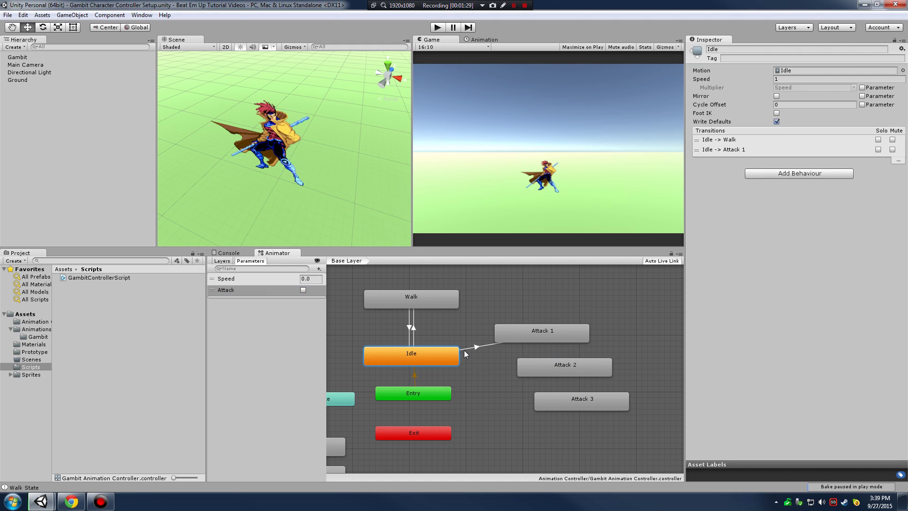
# Step: Add an Attack = true condition to the Idle-to-Attack 1 transition
pyautogui.click(477, 348)
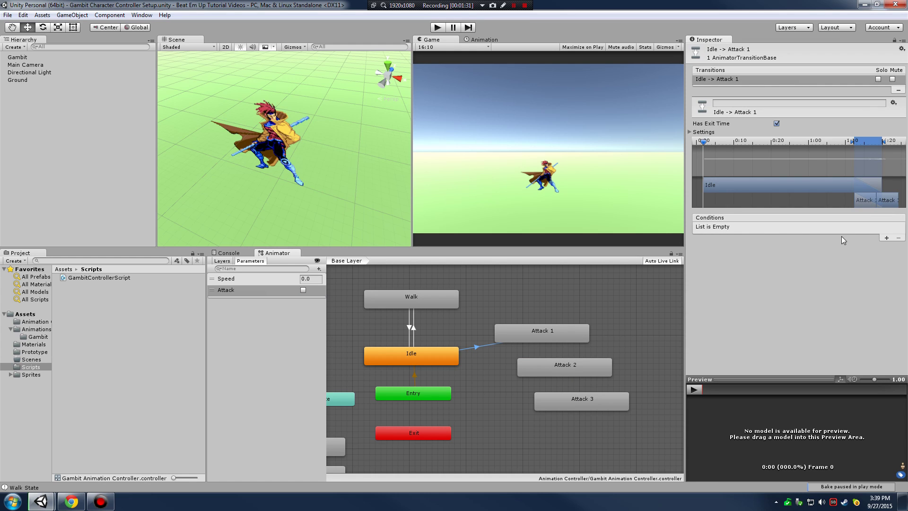
pyautogui.click(886, 238)
pyautogui.click(795, 228)
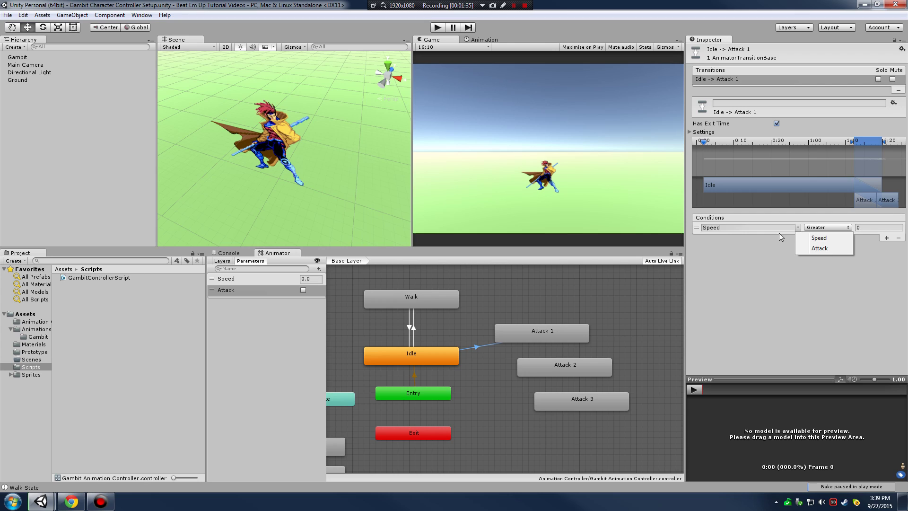
pyautogui.click(822, 249)
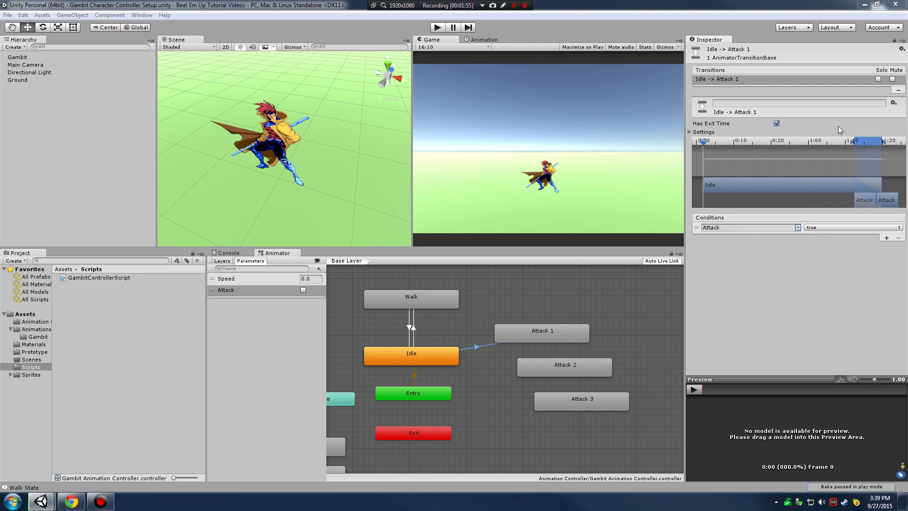
# Step: Turn off Has Exit Time on Idle-to-Attack 1 and shrink its blend to a tiny overlap
pyautogui.click(776, 124)
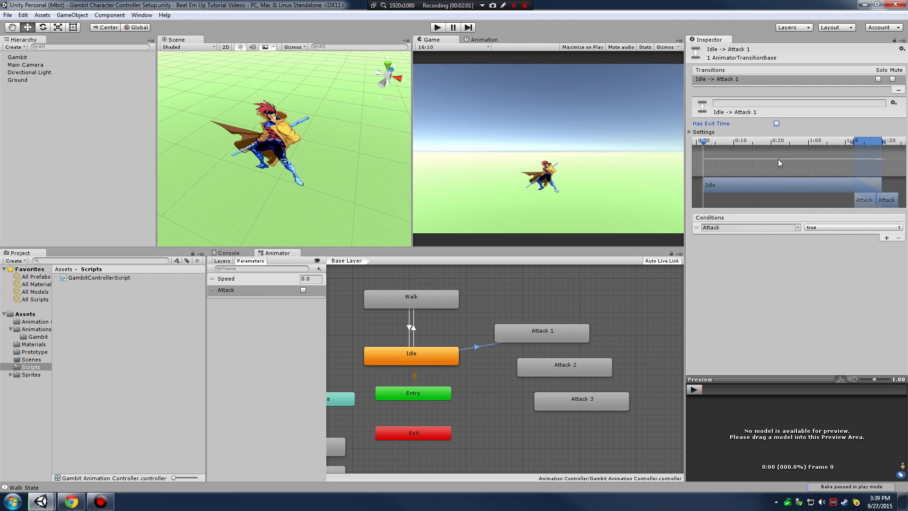
pyautogui.moveTo(853, 141); pyautogui.dragTo(704, 141)
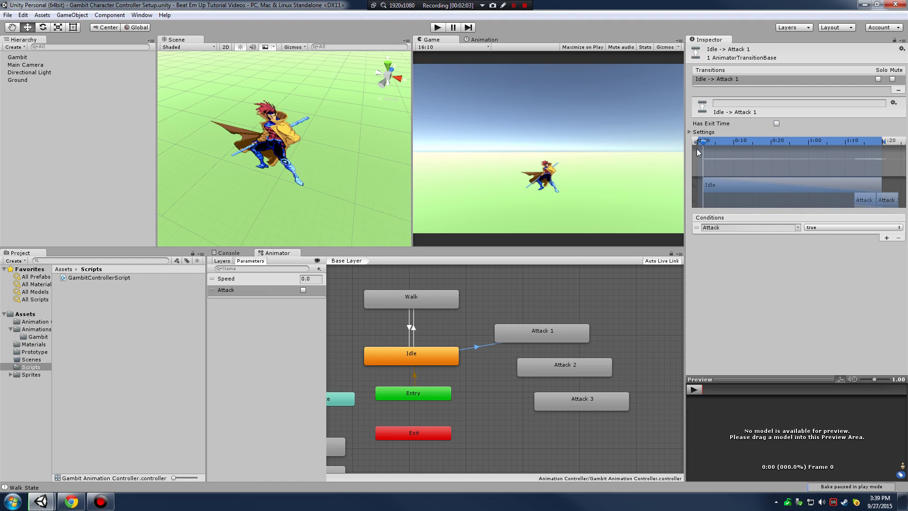
pyautogui.moveTo(888, 141); pyautogui.dragTo(723, 159)
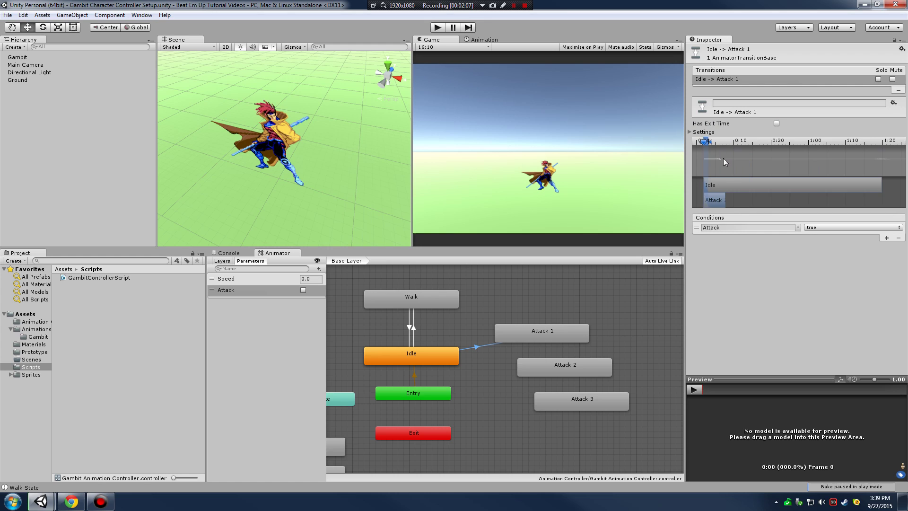
pyautogui.scroll(5, 751, 174)
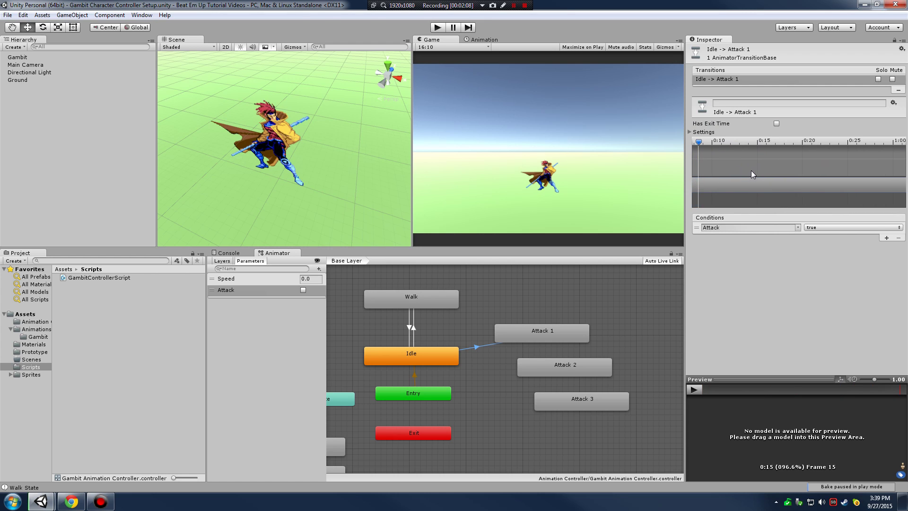
pyautogui.moveTo(729, 141); pyautogui.dragTo(850, 140, button='middle')
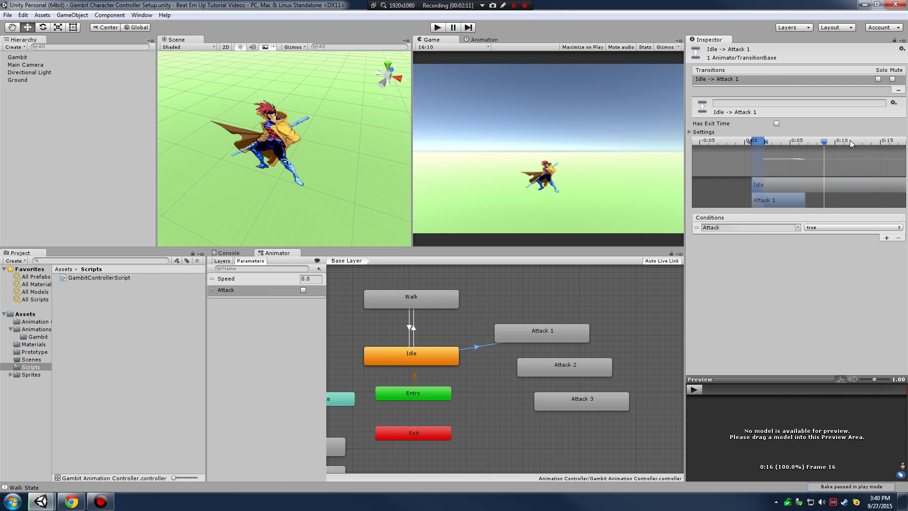
pyautogui.moveTo(771, 146)
pyautogui.mouseDown()
pyautogui.moveTo(760, 141)
pyautogui.moveTo(783, 144)
pyautogui.moveTo(752, 145)
pyautogui.moveTo(794, 146)
pyautogui.moveTo(810, 171)
pyautogui.moveTo(782, 174)
pyautogui.moveTo(812, 156)
pyautogui.moveTo(757, 148)
pyautogui.moveTo(770, 150)
pyautogui.mouseUp()
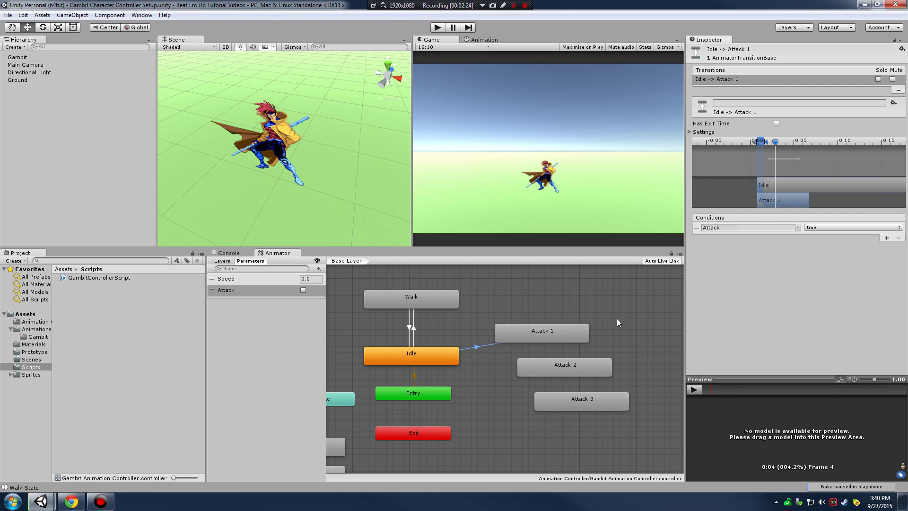
# Step: Create a transition from Attack 1 back to Idle
pyautogui.click(511, 332)
pyautogui.rightClick(511, 332)
pyautogui.click(533, 337)
pyautogui.click(433, 353)
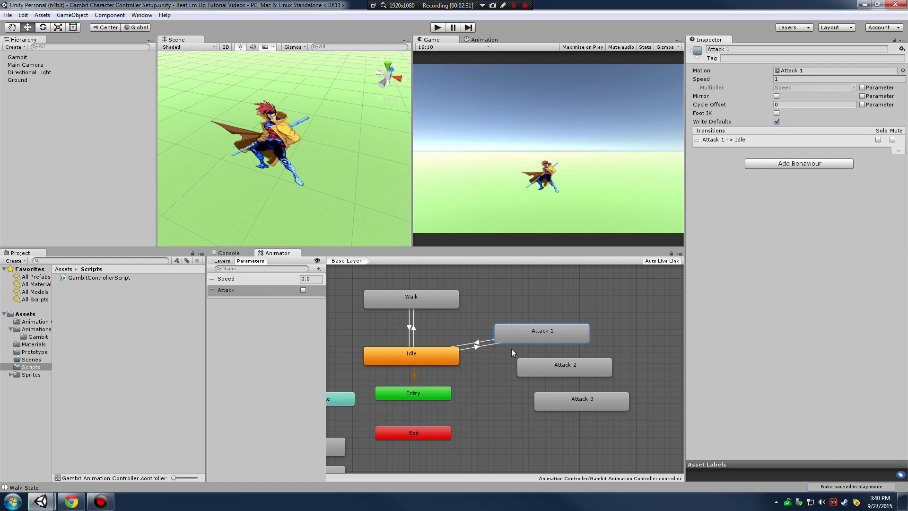
pyautogui.click(478, 341)
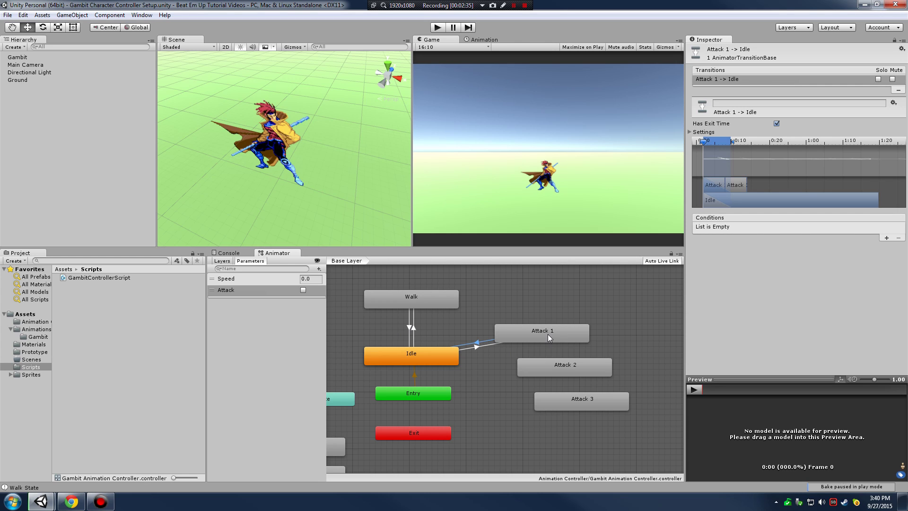
# Step: Condition the return transition on Attack = false and shorten its blend to near zero
pyautogui.click(887, 237)
pyautogui.click(798, 227)
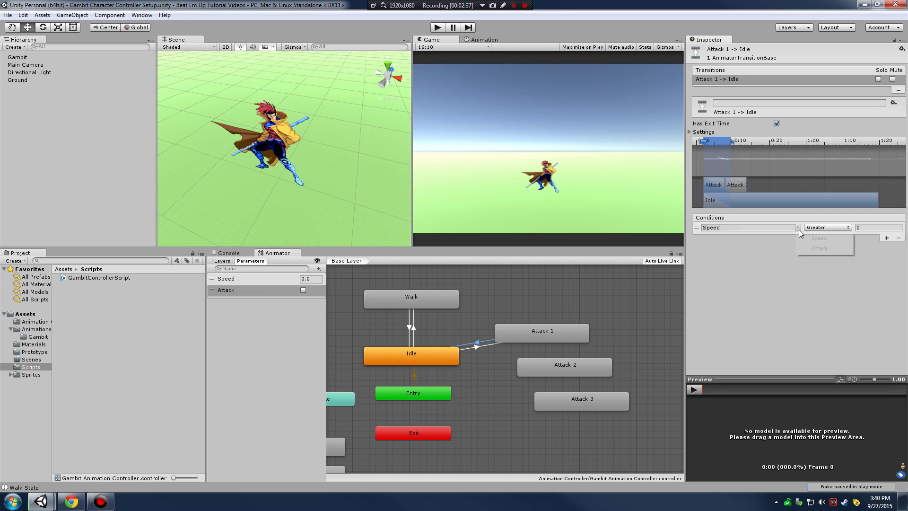
pyautogui.click(820, 249)
pyautogui.click(819, 228)
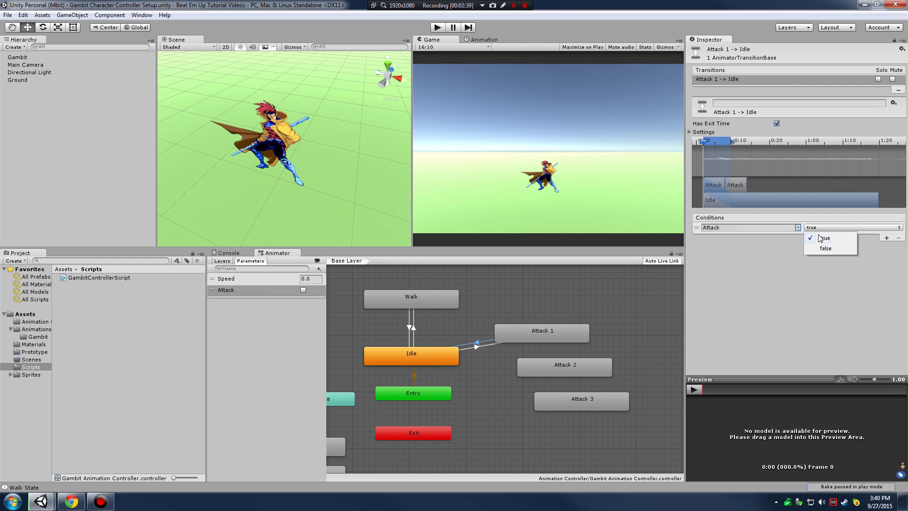
pyautogui.click(828, 248)
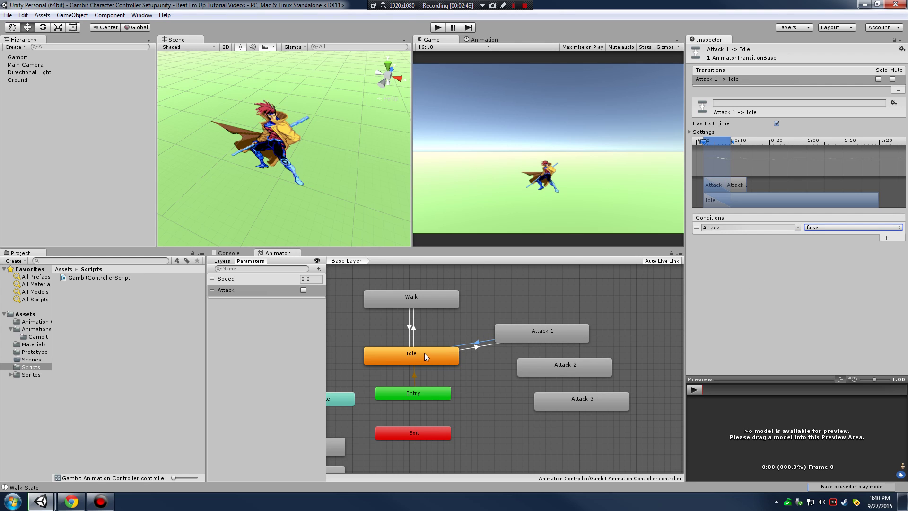
pyautogui.moveTo(734, 144); pyautogui.dragTo(710, 151)
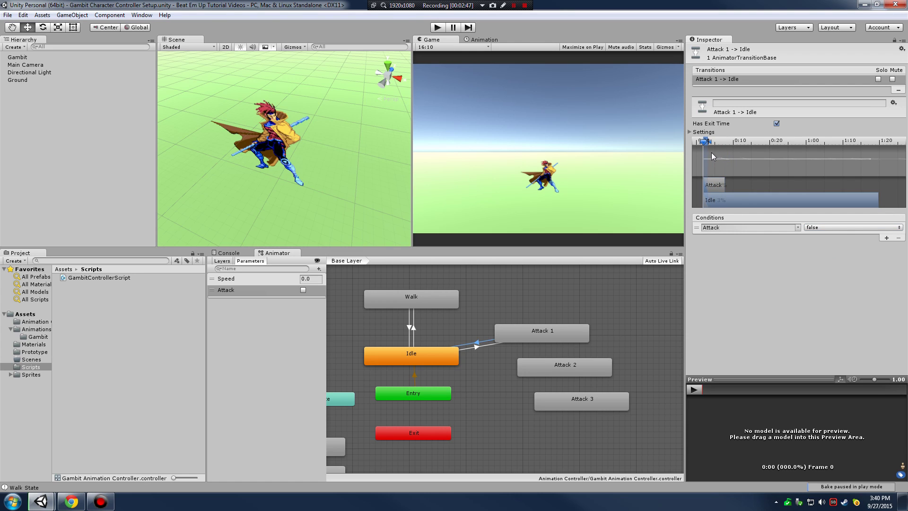